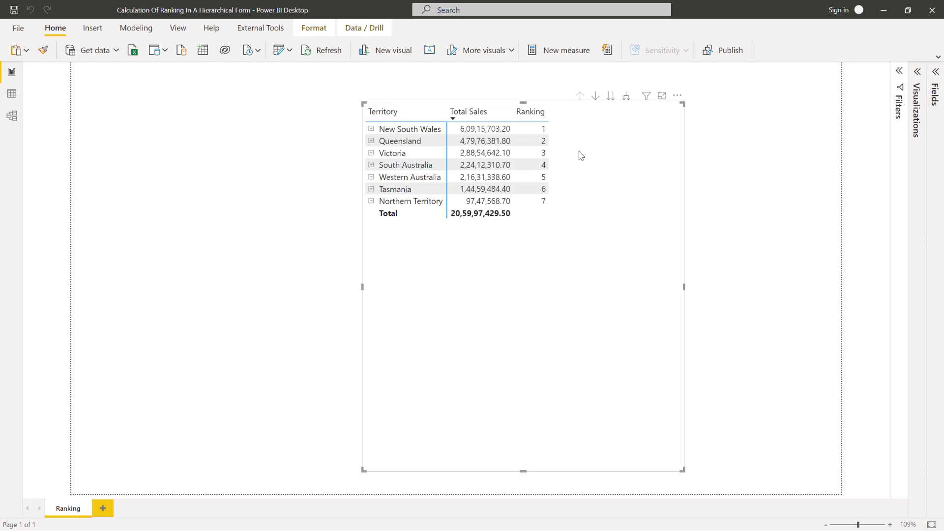
Expand every level of the Ranking matrix from territories down to customers and products.
left_click(626, 96)
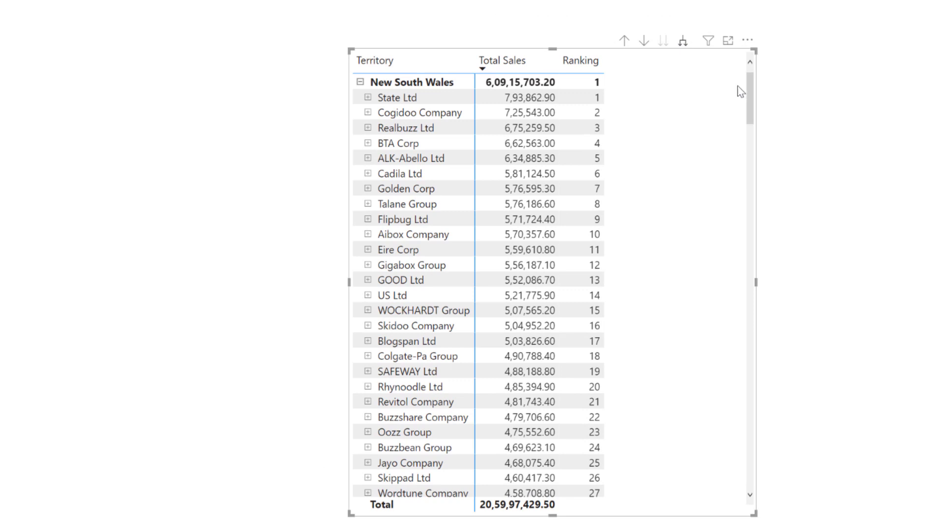
left_click(683, 43)
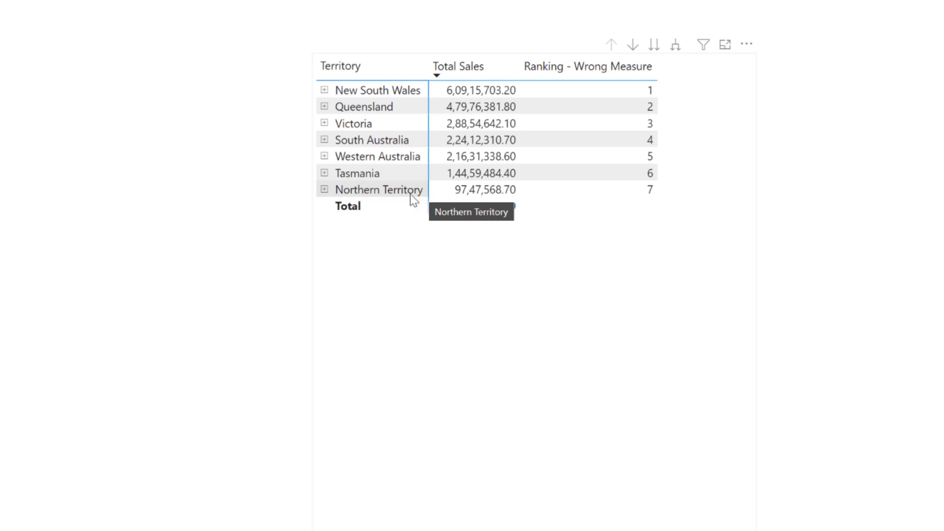
Expand Tasmania and its customer Snaptags Ltd to examine the product ranks in the Ranking - Wrong Measure column.
left_click(324, 173)
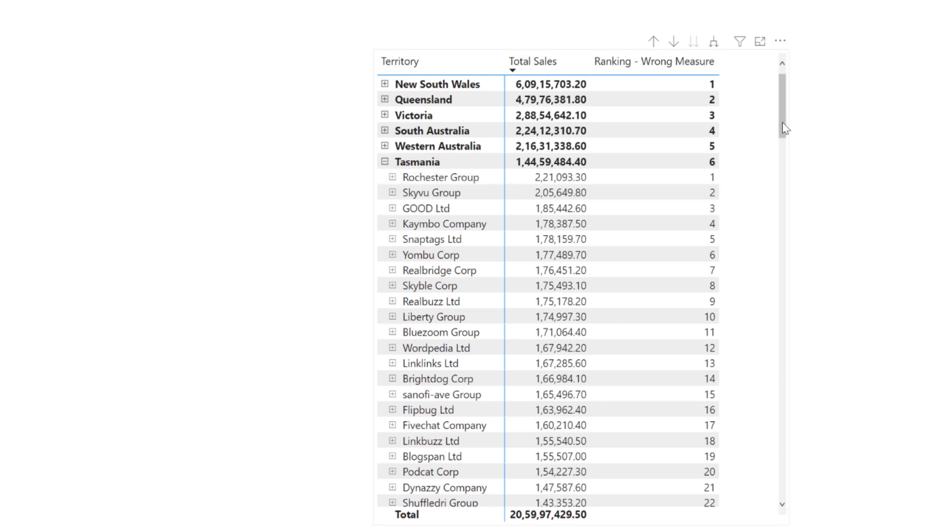
left_click_drag(783, 129, 772, 150)
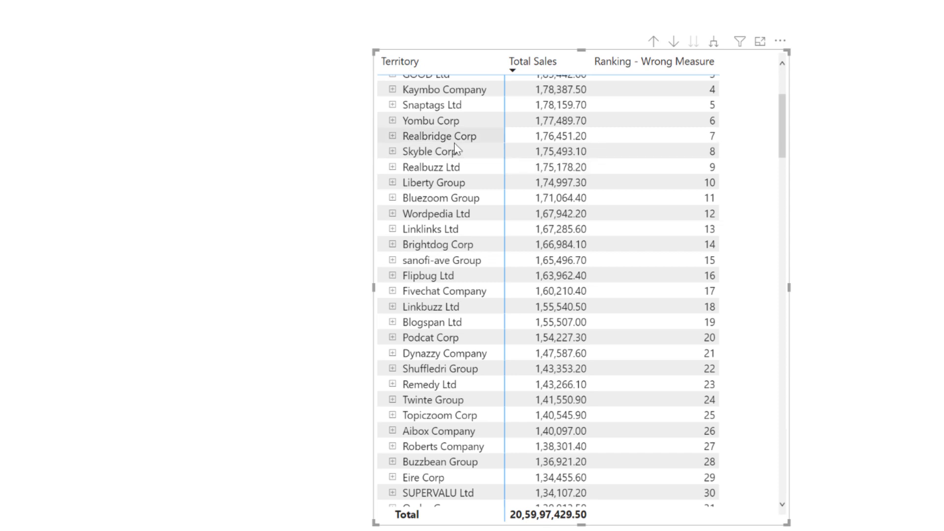
left_click(392, 105)
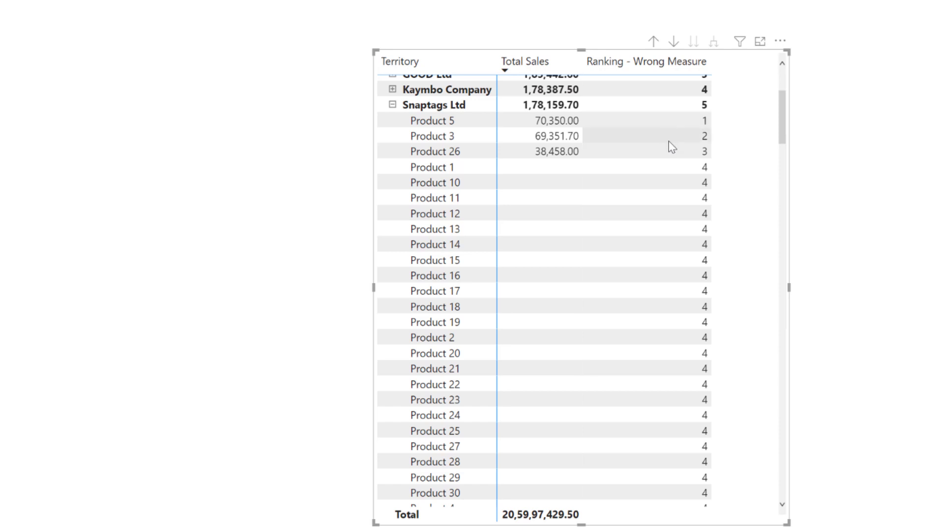
scroll(664, 149, "down", 1)
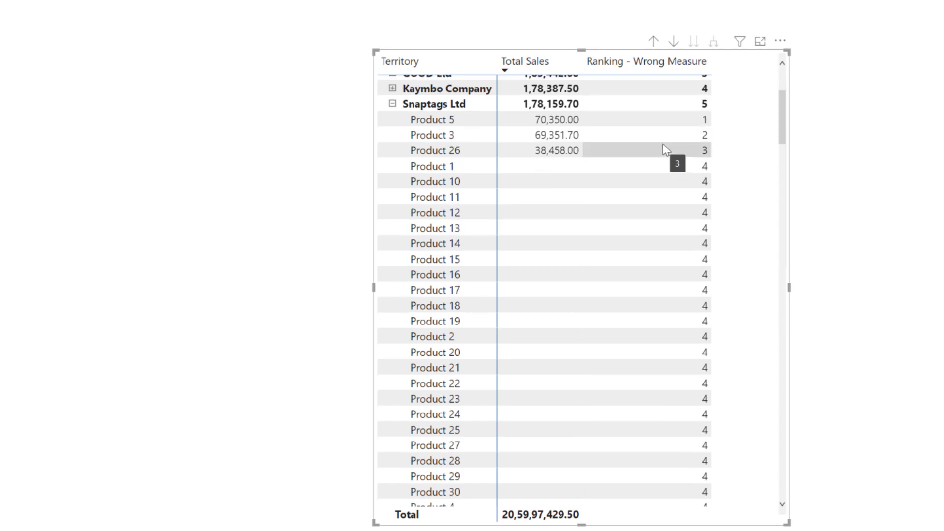
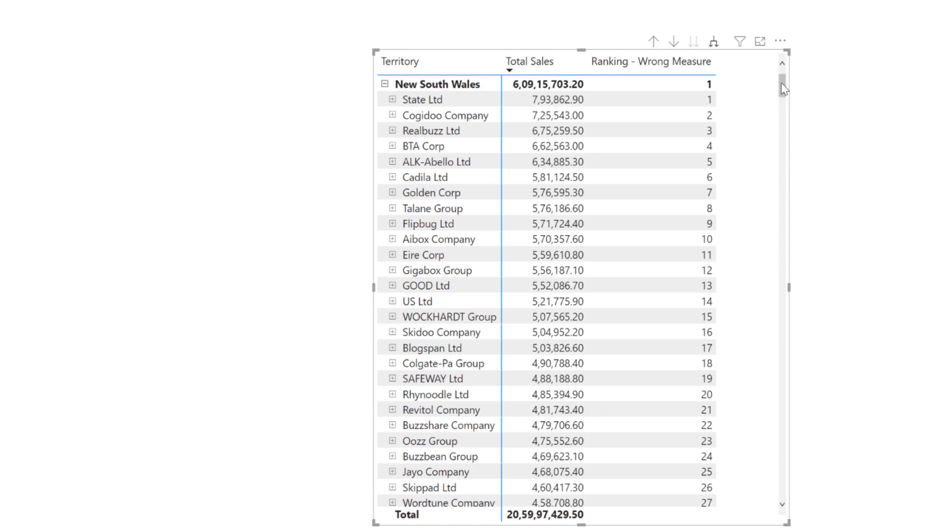
Compare the wrong-measure ranks of New South Wales and Queensland, expand all customers to products, and return to the territory level.
left_click_drag(783, 89, 783, 230)
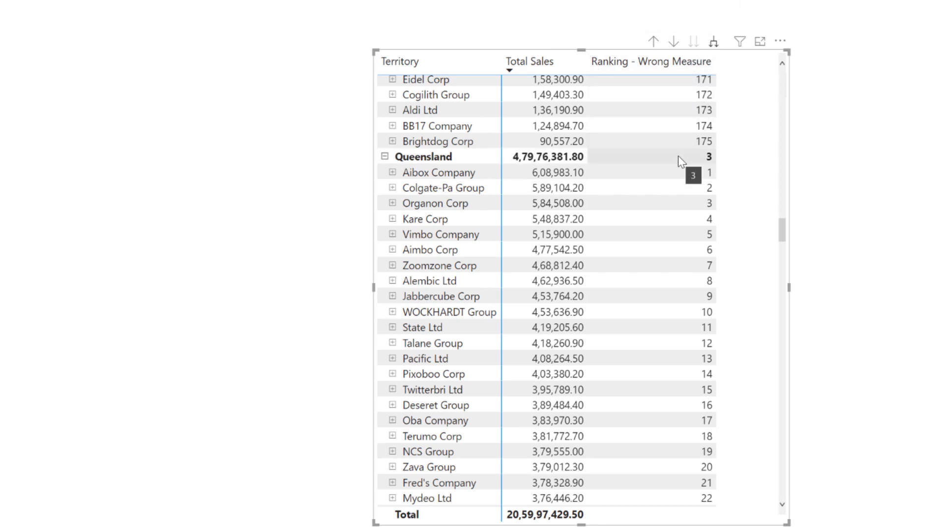
left_click_drag(782, 230, 781, 74)
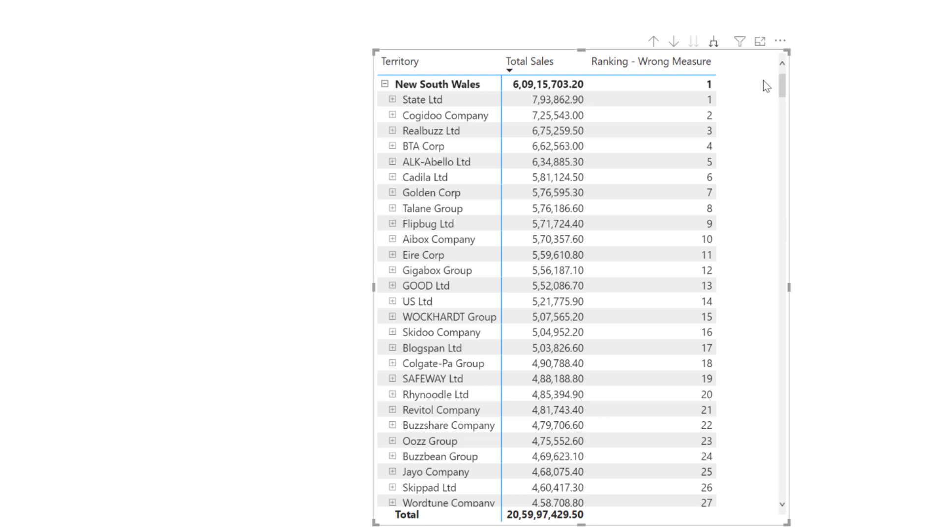
left_click(714, 43)
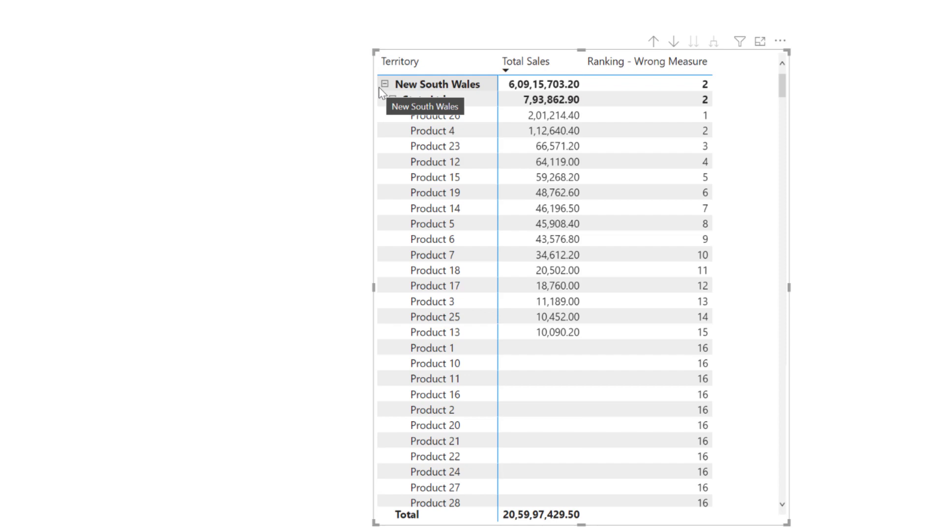
left_click(653, 42)
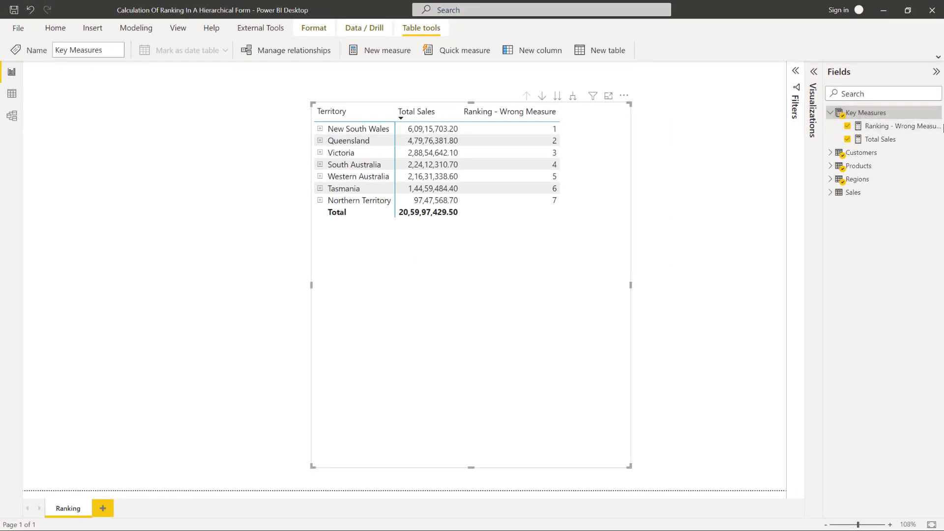
Create a new measure named "Ranking - Right Measure" in the Key Measures table.
left_click(937, 126)
left_click(865, 146)
key("BackSpace")
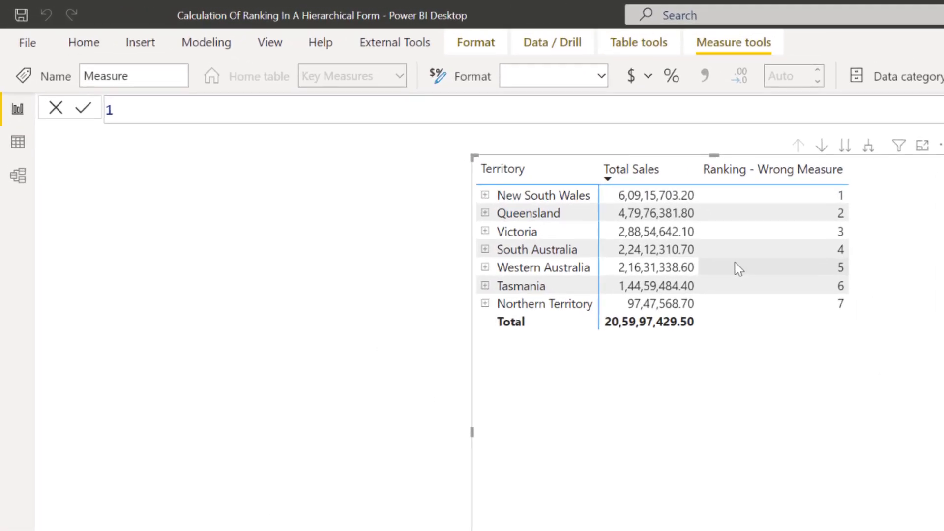
type("Ranking - ")
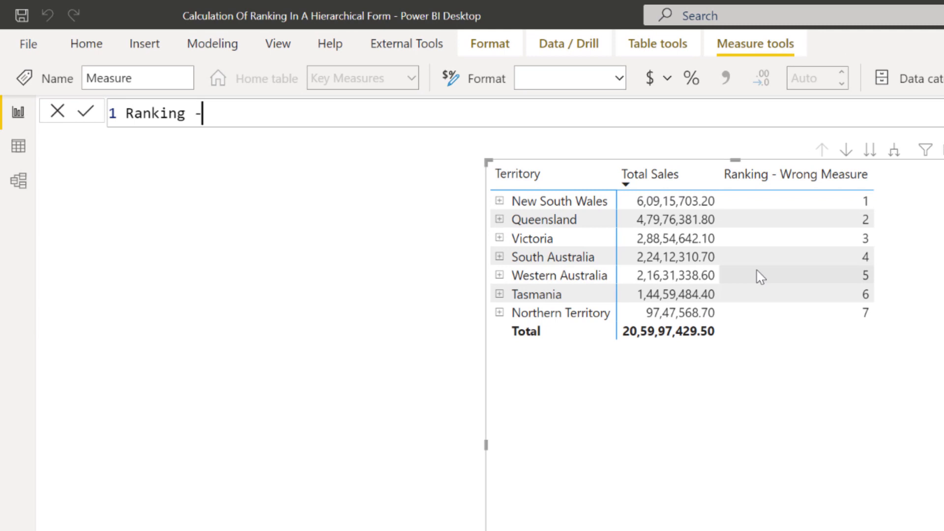
type("Right ")
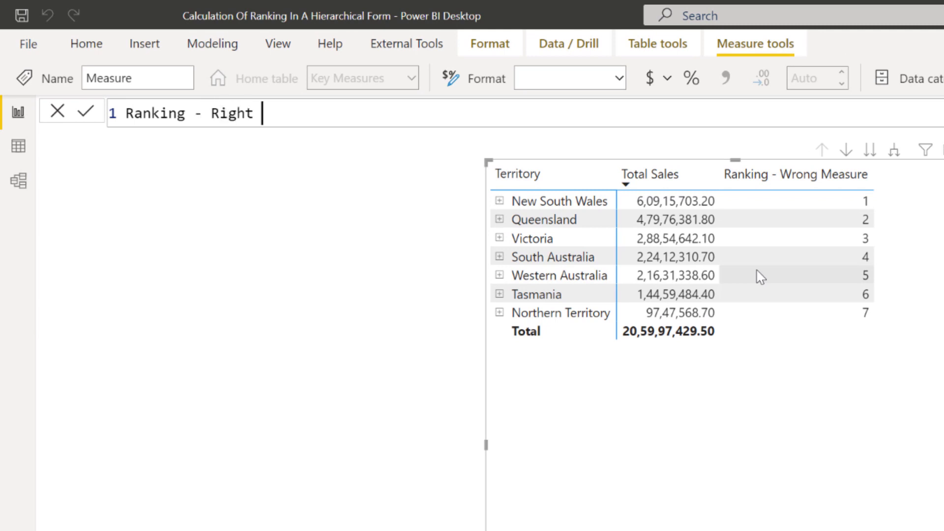
type("Measure =")
key("shift+Return")
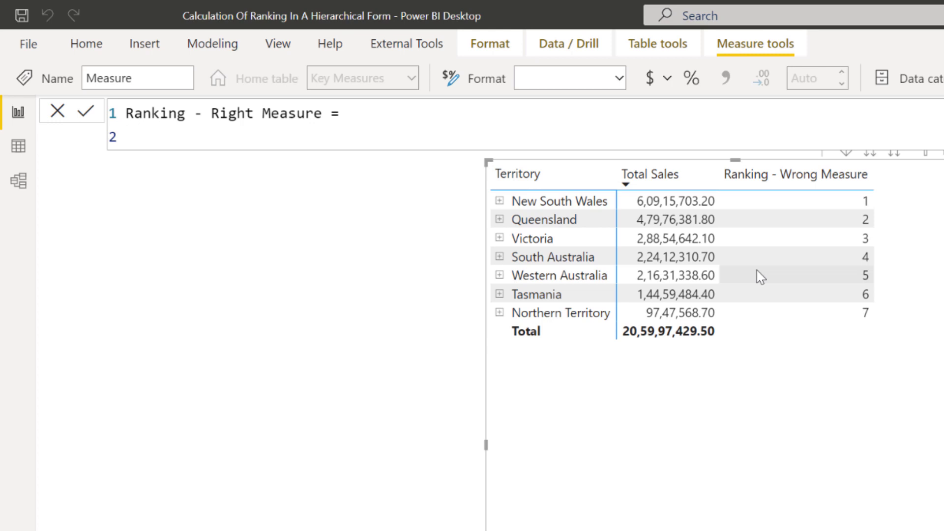
Declare the variable _Territory_Ranking with a SUMMARIZE of the Regions table grouped by Regions[Territory].
type("VAR _Territory_Ranking =")
key("Return")
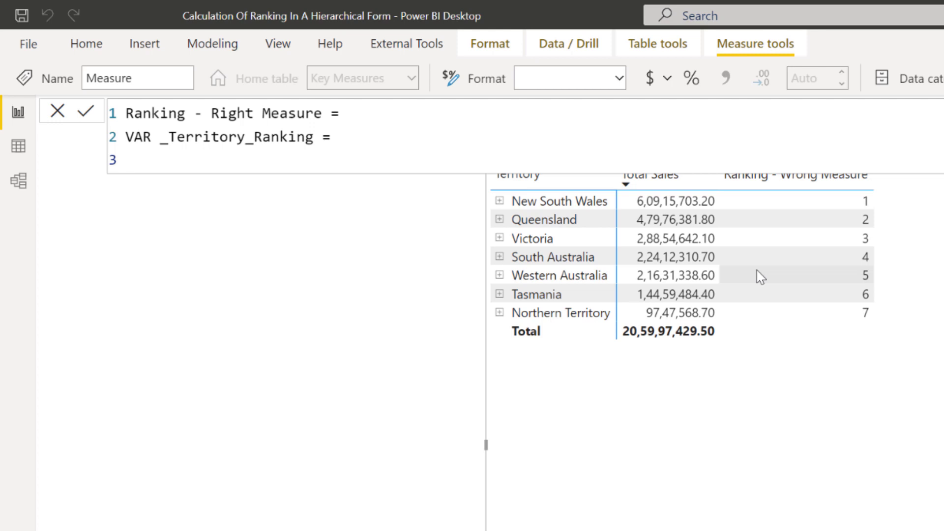
type("SUMMARIZE(")
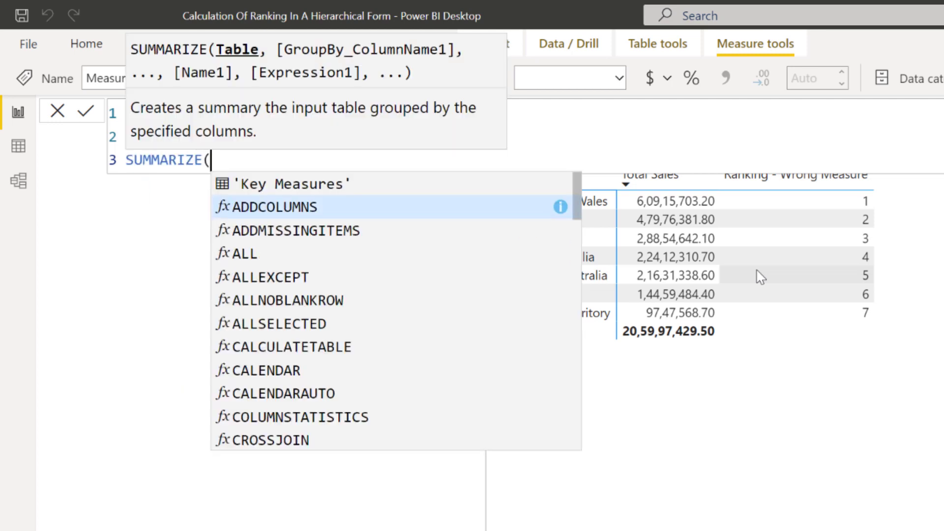
key("shift+Return")
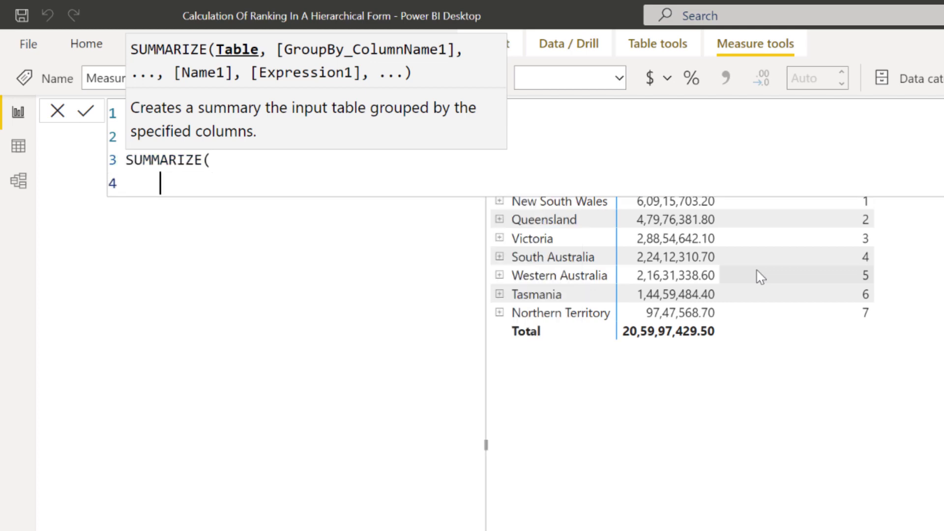
type("regions ,")
key("shift+Return")
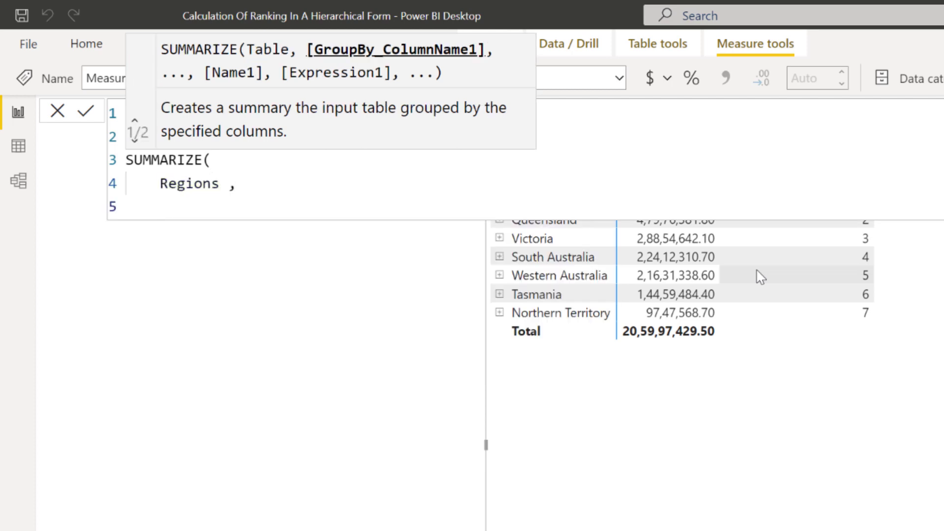
type("Terr")
key("Tab")
type(")")
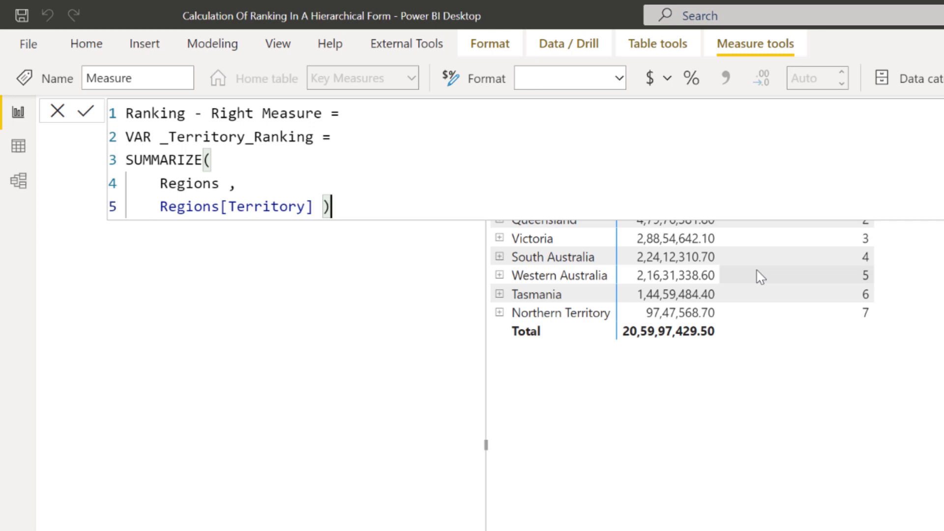
Wrap the SUMMARIZE expression in ADDCOLUMNS, indent it one level and start a new argument line below it.
key("Up")
key("Up")
key("Home")
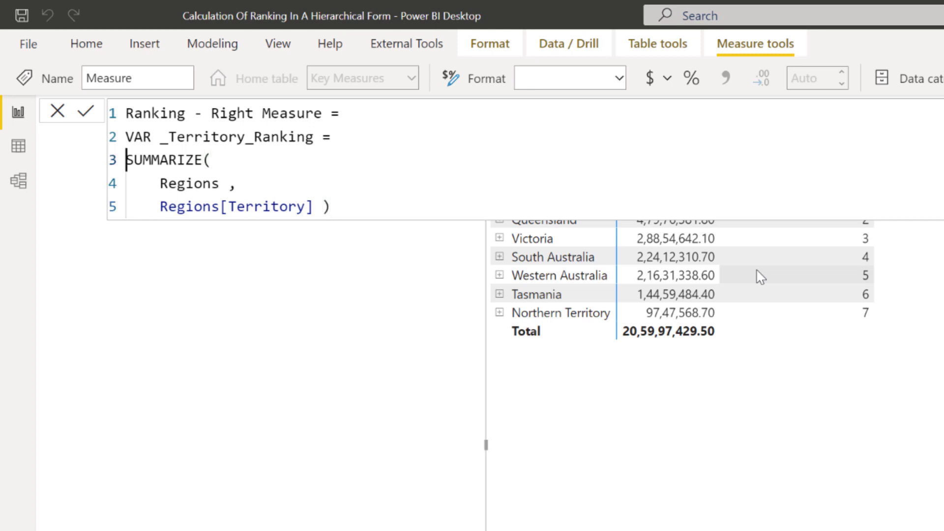
key("Return")
key("Up")
type("a")
key("Tab")
key("Down")
key("Home")
key("shift+Down")
key("shift+Down")
key("shift+Down")
key("Tab")
key("Return")
key("BackSpace")
key("BackSpace")
key("Tab")
type("\"@")
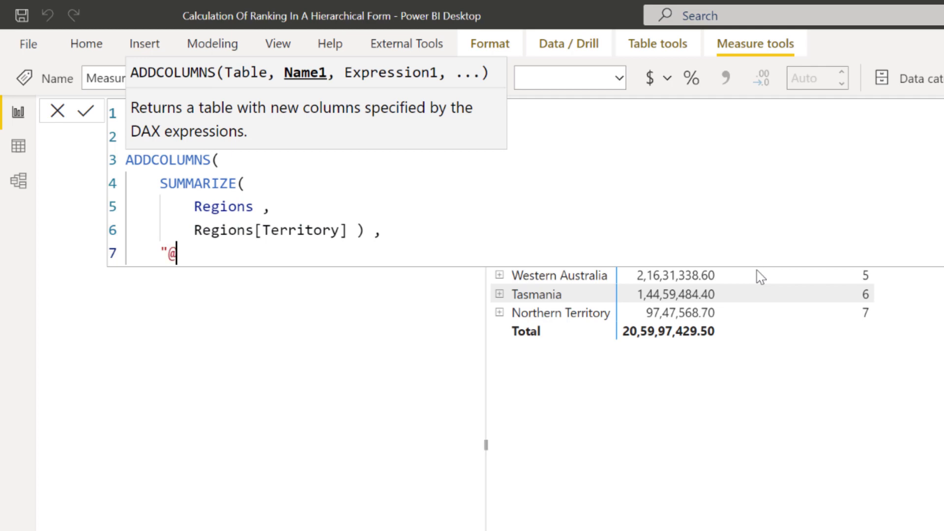
type("Territory Ranking\" ,")
key("Return")
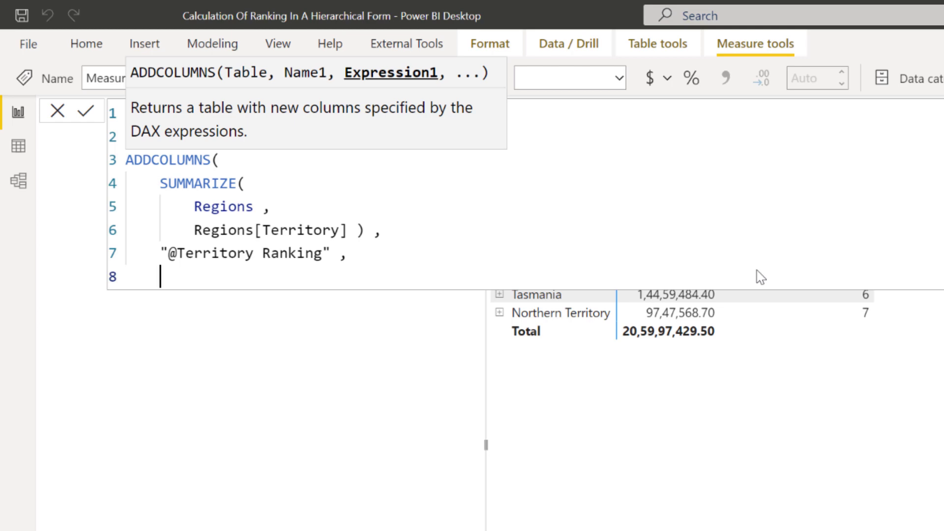
Define the column's expression as RANKX( ALL( Regions[Territory] ) , [Total Sales] , , DESC ) and close ADDCOLUMNS.
type("rank")
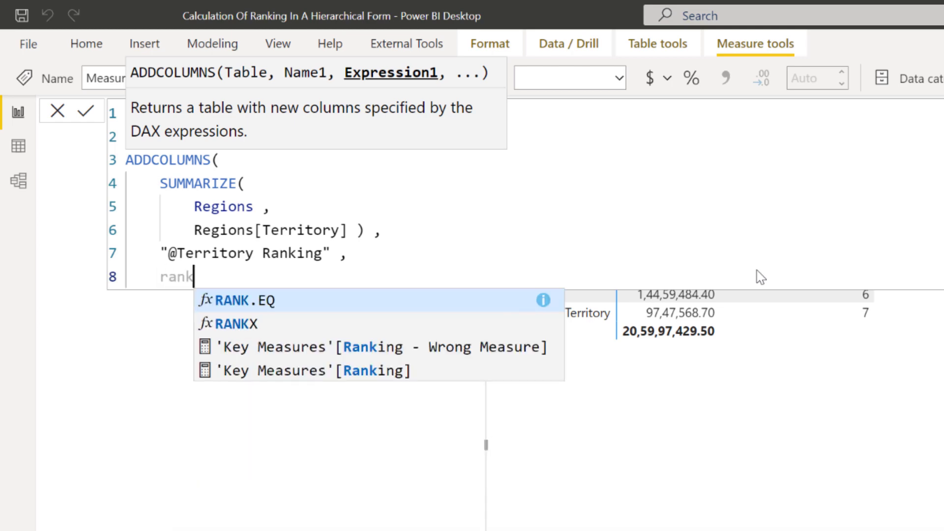
key("Down")
key("Tab")
type("all")
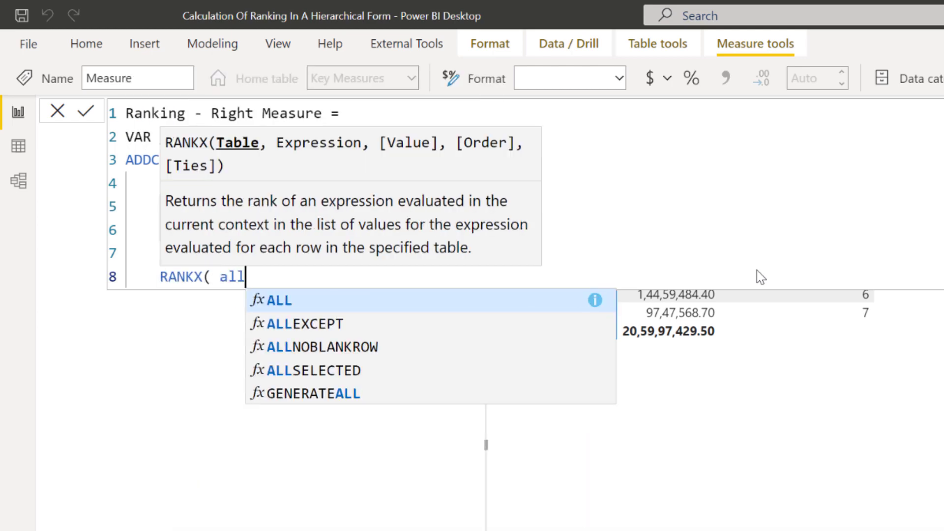
key("Tab")
type("regions")
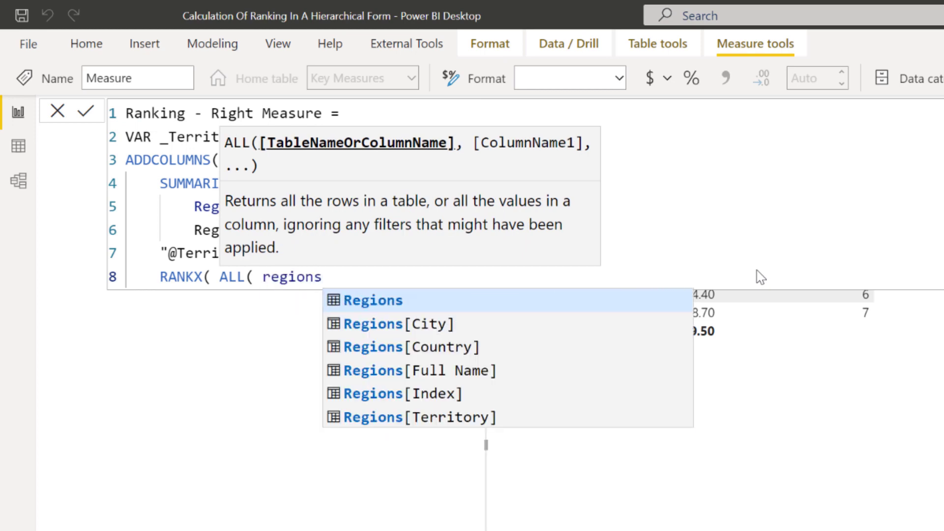
key("Up")
key("Tab")
type(") , ")
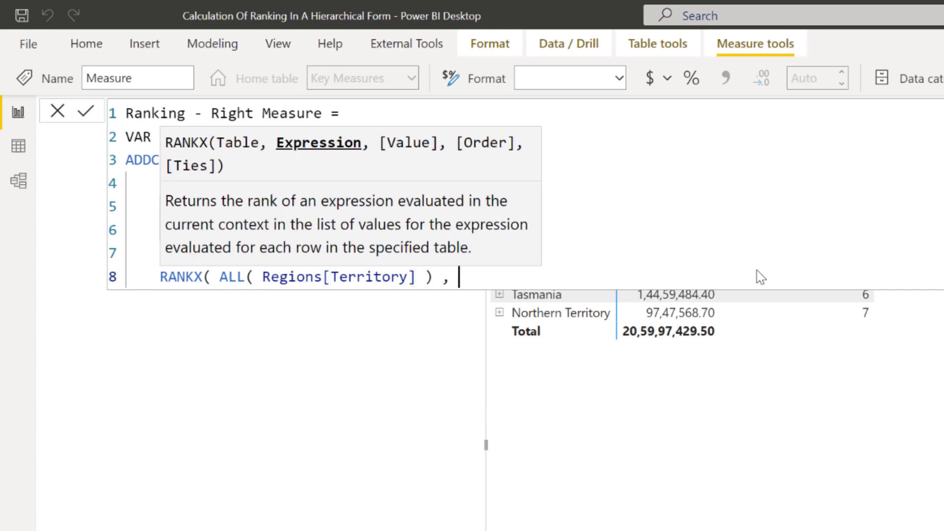
type("[Total Sales] , ,")
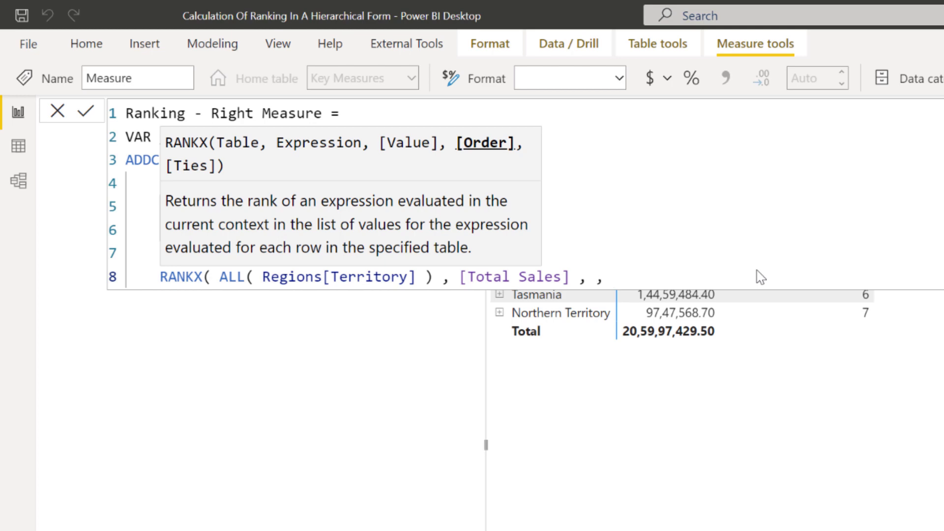
type("DESC )")
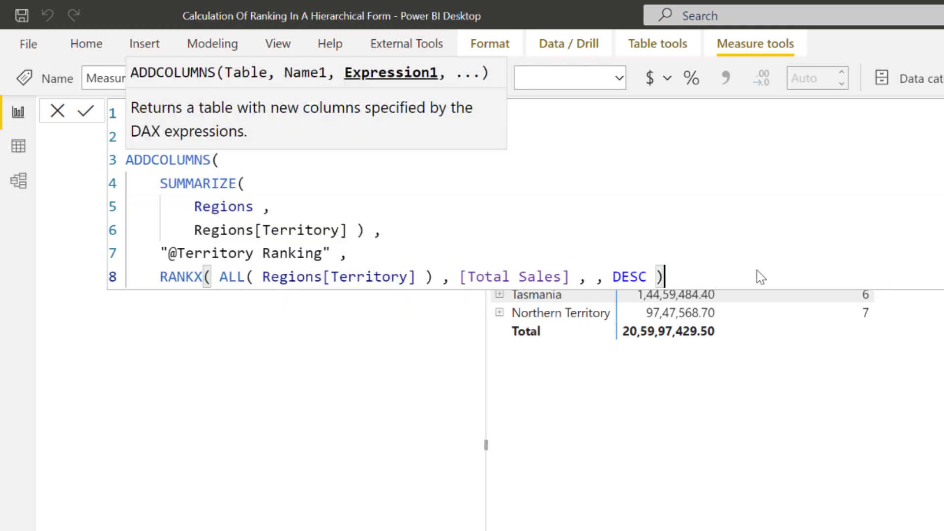
type(" )")
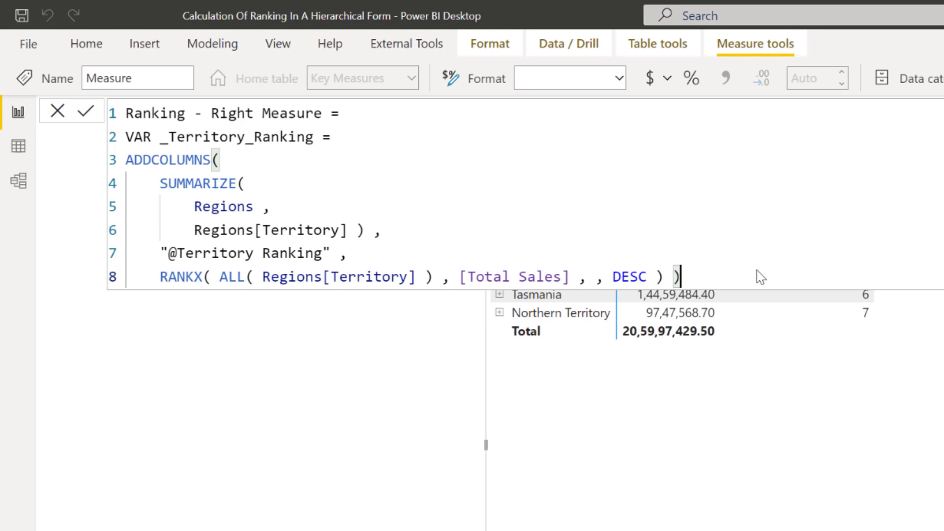
key("Up")
key("Up")
key("Up")
key("Up")
key("Up")
key("Home")
key("ctrl+shift+End")
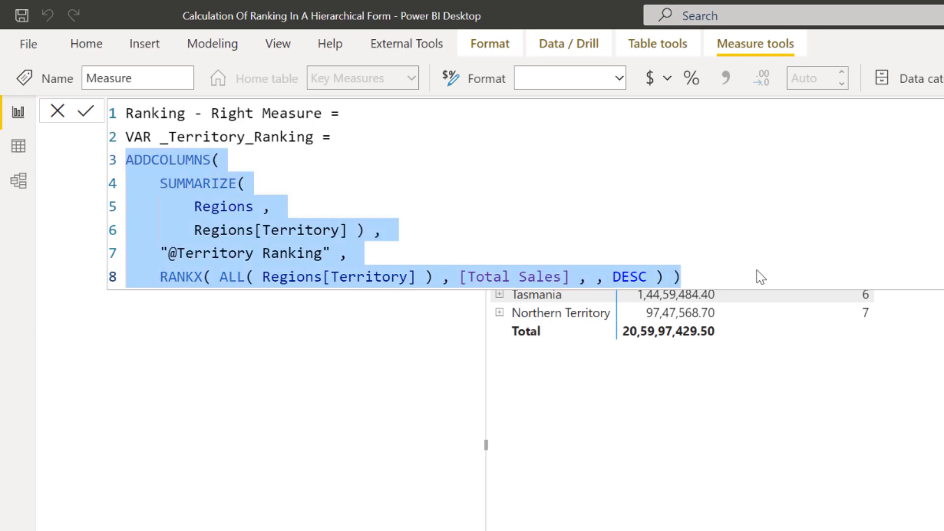
type("SUMX(     ADDCOLUMNS(         SUMMARIZE(             Regions ,             Regions[Territory] ) ,         \"@Territory Ranking\" ,         RANKX( ALL( Regions[Territory] ) , [Total Sales] , , DESC ) ) ,")
type("[")
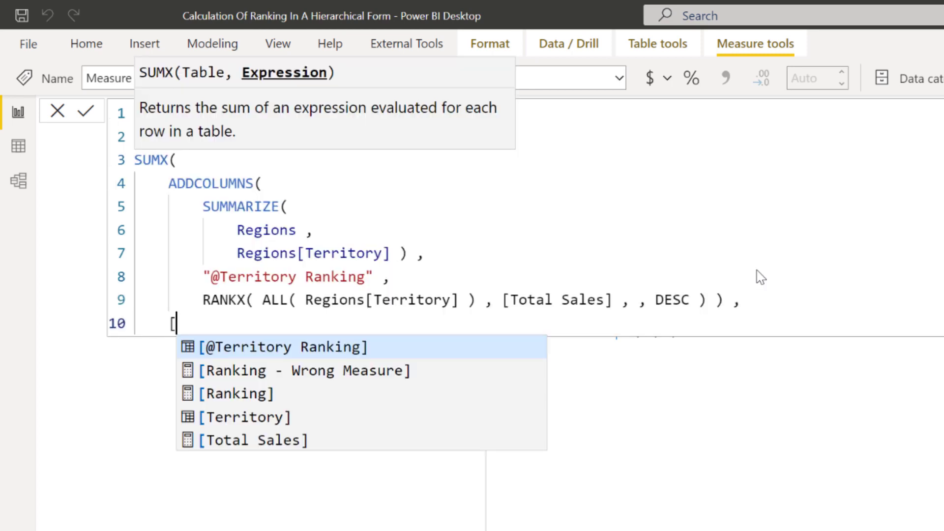
type("@")
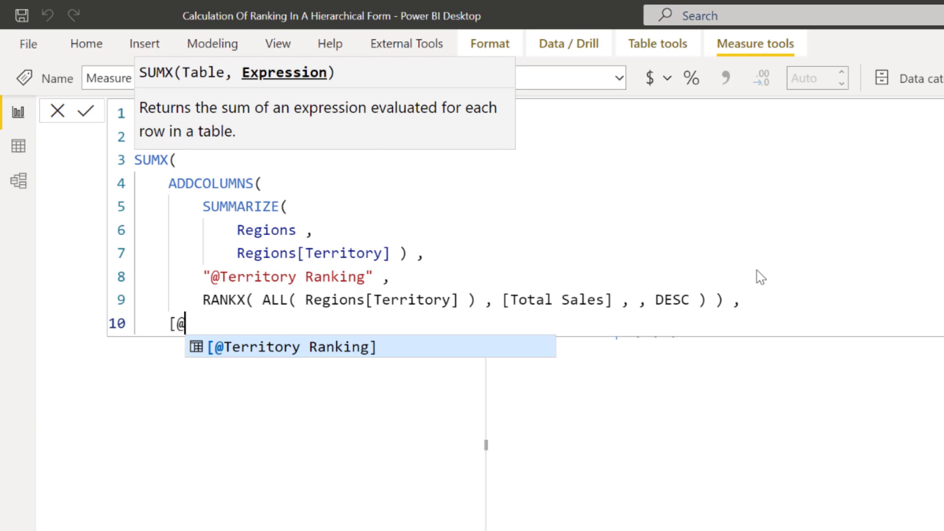
key("Tab")
type(")")
key("Return")
key("Return")
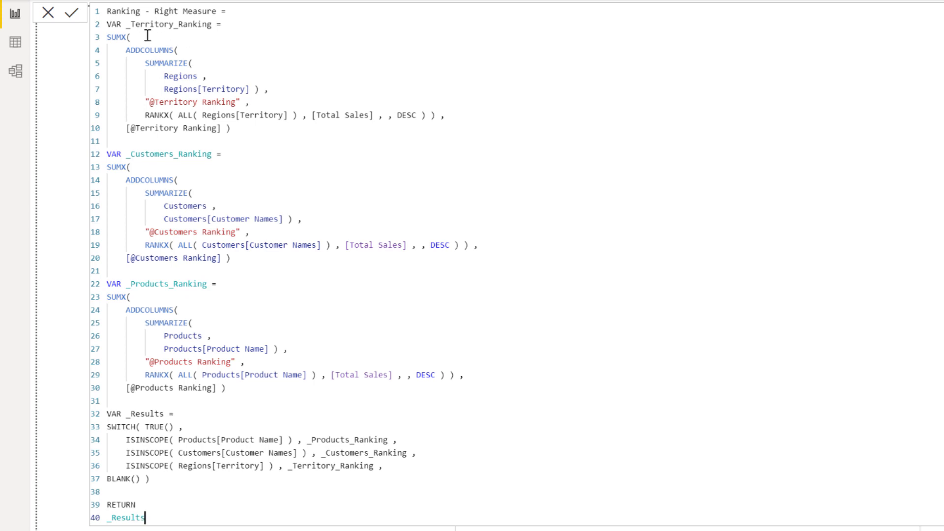
Highlight the ISINSCOPE function on the Products[Product Name] line of the _Results variable.
left_click(265, 362)
left_click_drag(283, 439, 125, 438)
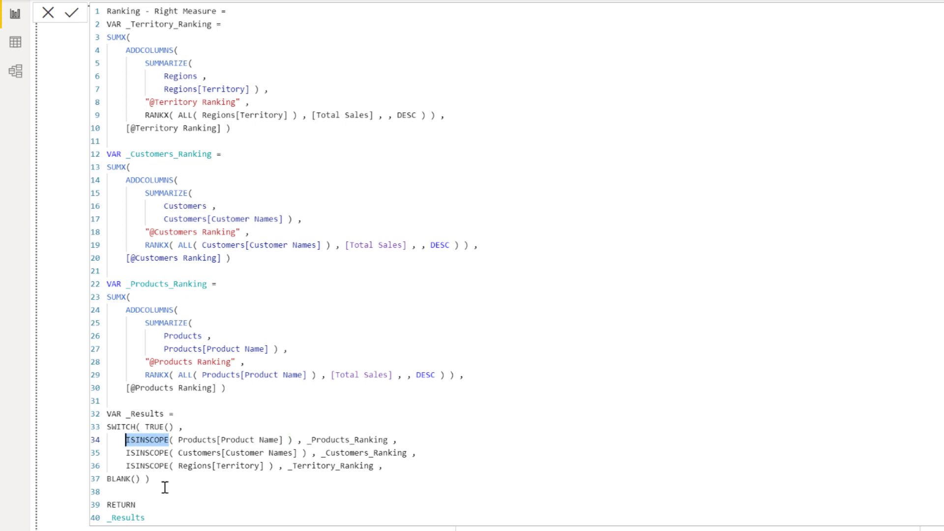
Commit the Ranking - Right Measure formula and add the measure to the territory matrix.
left_click(165, 518)
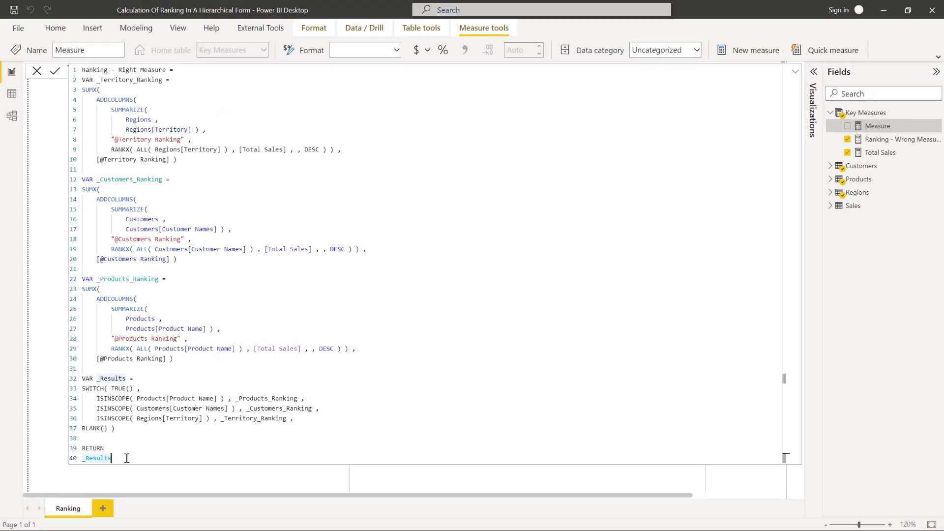
key("Return")
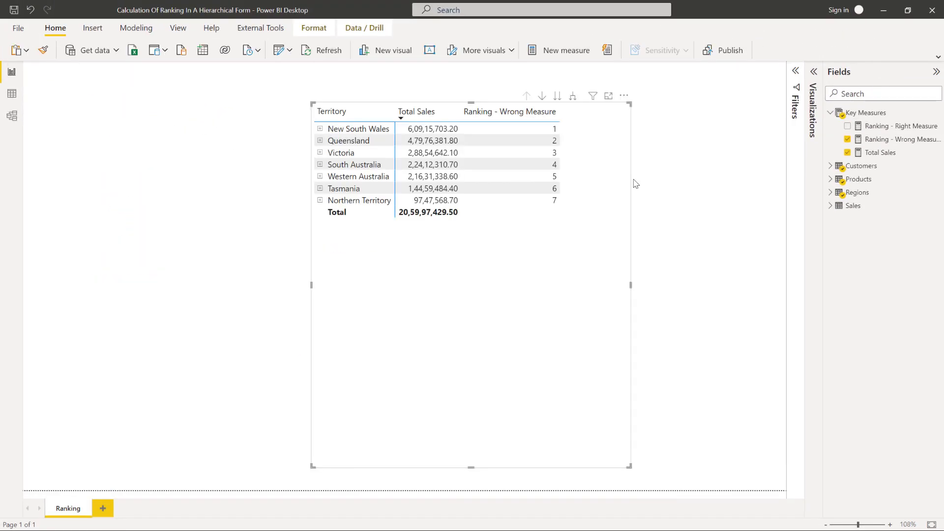
left_click(848, 127)
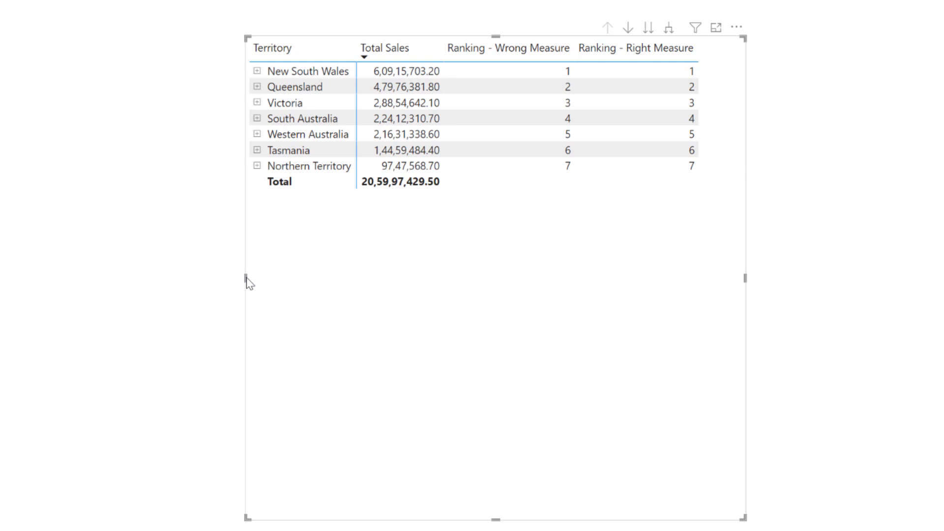
Expand the matrix down to customer and product level and compare the wrong and right ranking columns at each level.
left_click(668, 30)
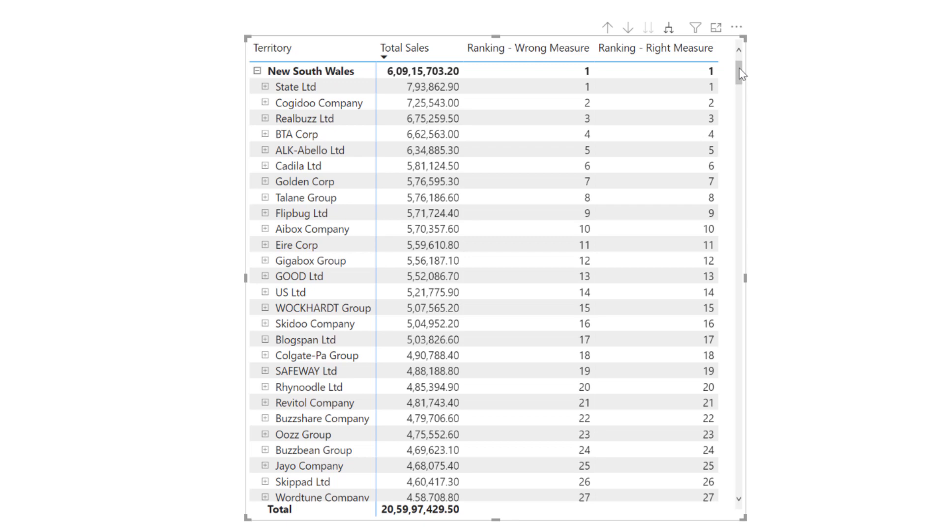
left_click_drag(739, 70, 747, 217)
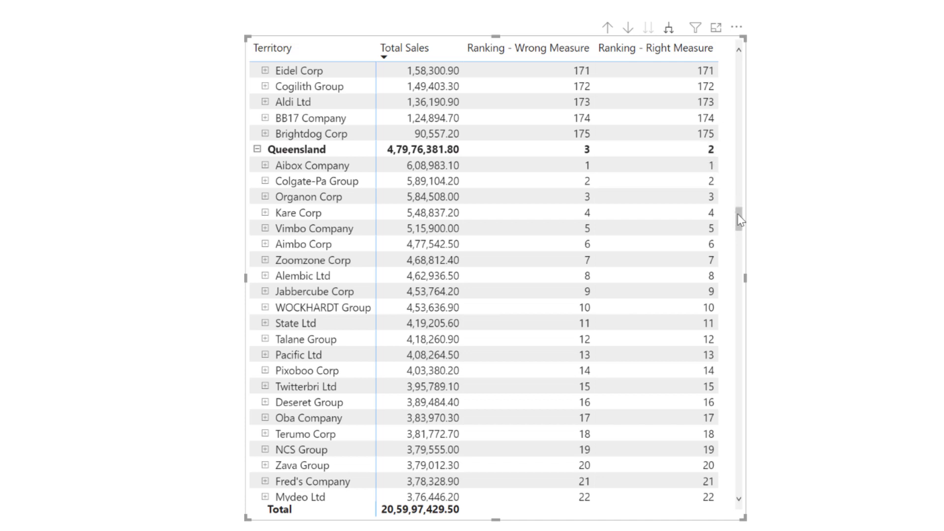
left_click_drag(738, 213, 741, 67)
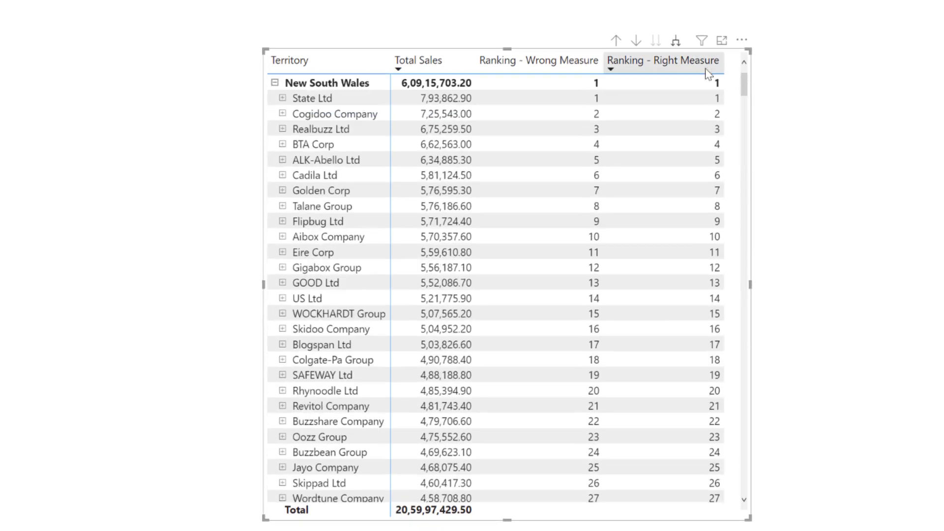
left_click(676, 43)
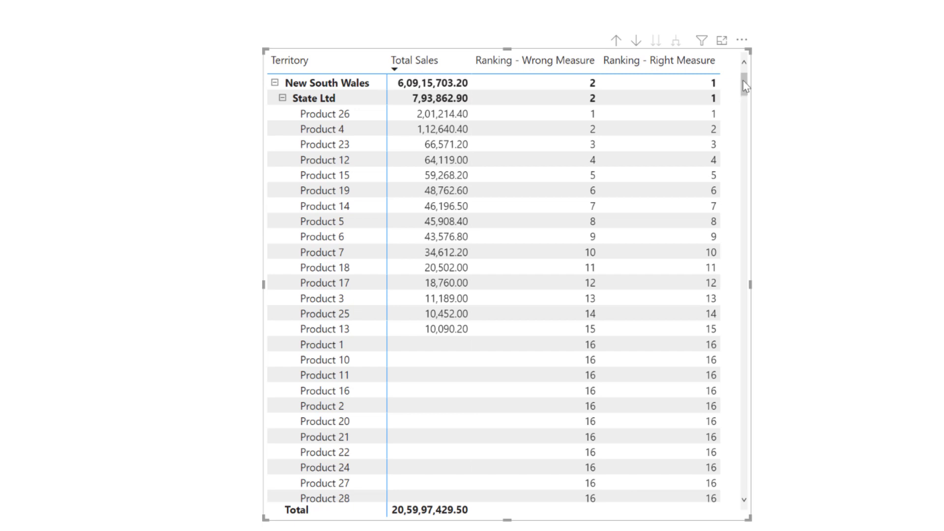
mouse_move(745, 86)
left_mouse_down()
mouse_move(745, 133)
mouse_move(746, 81)
left_mouse_up()
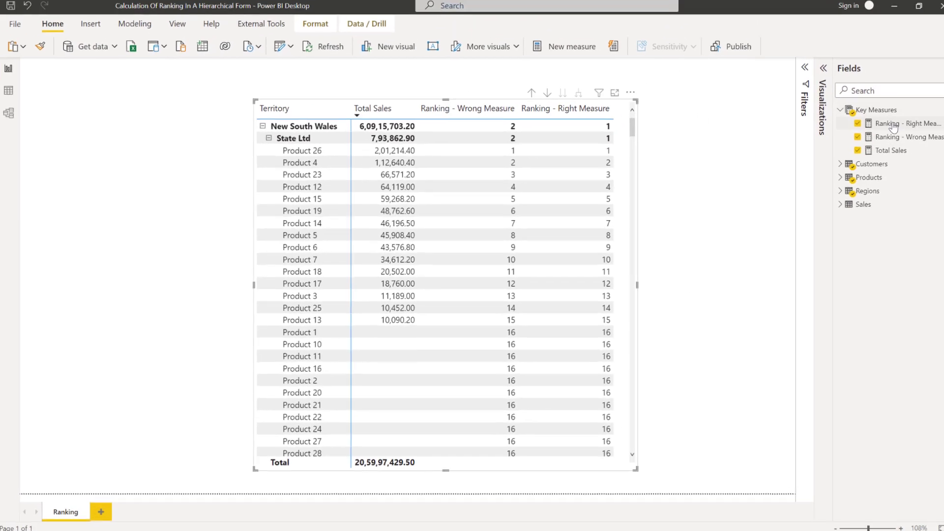
In the Ranking - Right Measure formula, replace the Regions, Customers and Products table arguments of the three SUMMARIZE functions with Sales.
left_click(882, 129)
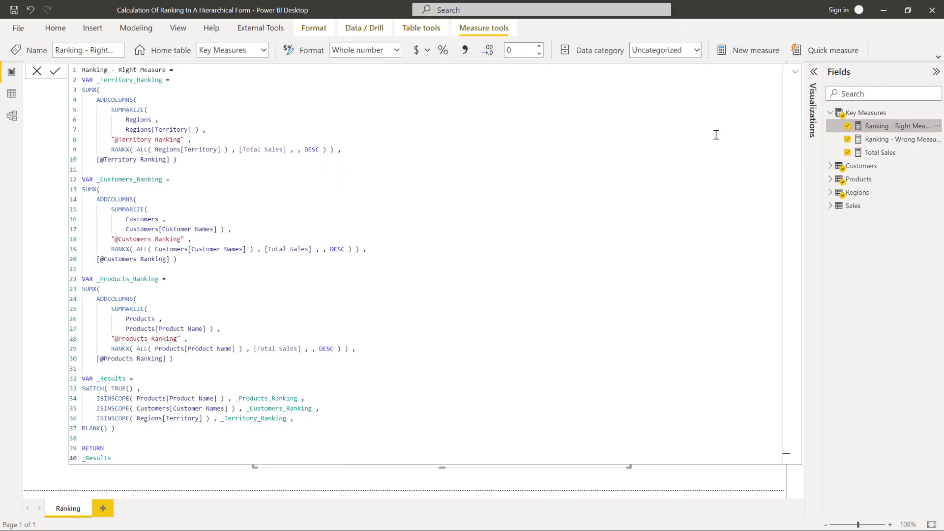
double_click(155, 116)
type("Sales")
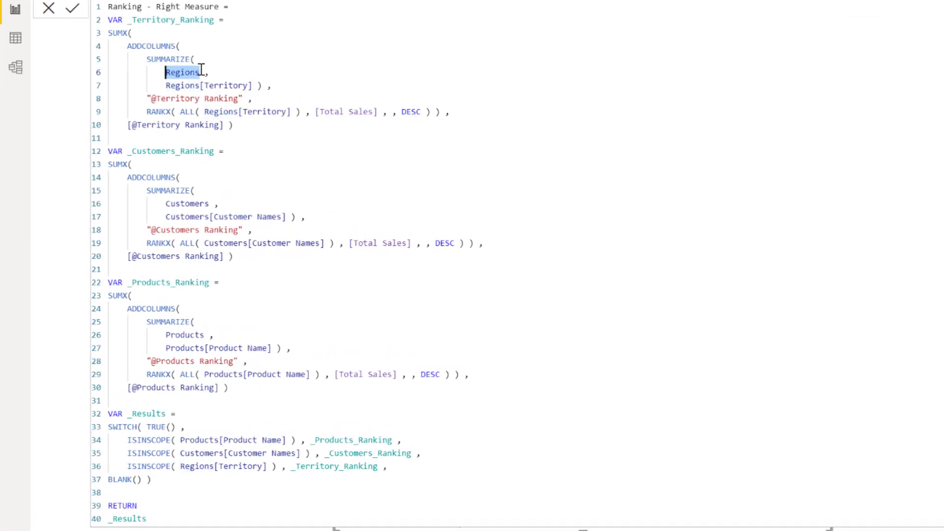
left_click(209, 203)
double_click(209, 204)
type("Sales")
double_click(204, 335)
type("Sales")
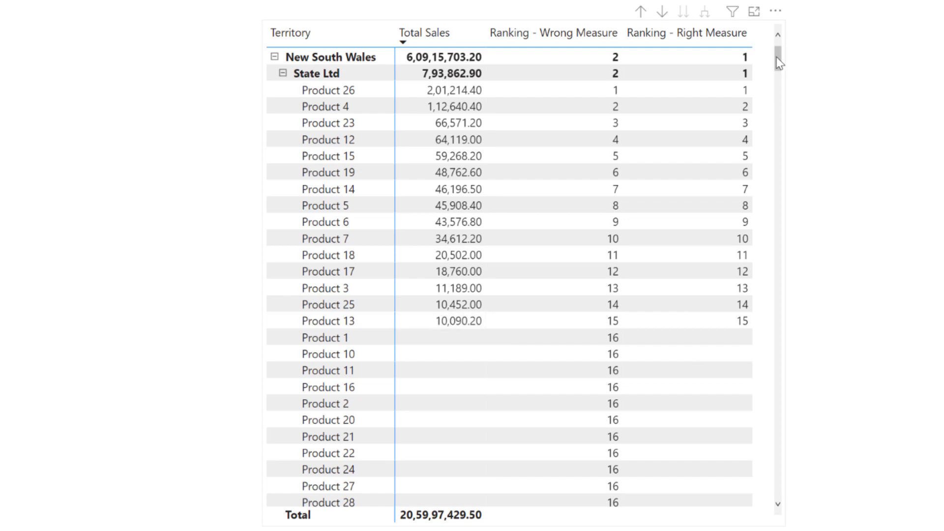
Check the product-level rankings in the matrix, and drill back up through the customer level to the territory level.
mouse_move(776, 57)
left_mouse_down()
mouse_move(778, 113)
mouse_move(778, 51)
left_mouse_up()
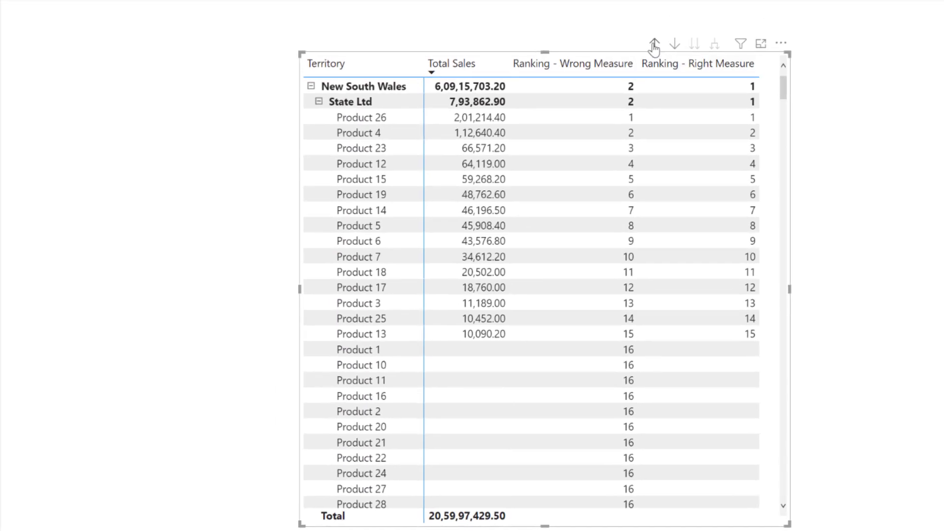
left_click(654, 47)
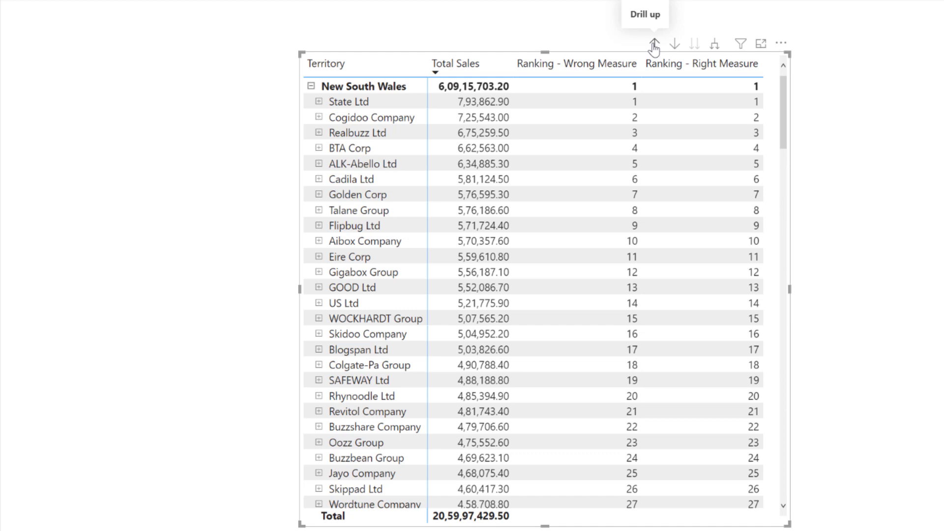
left_click(654, 46)
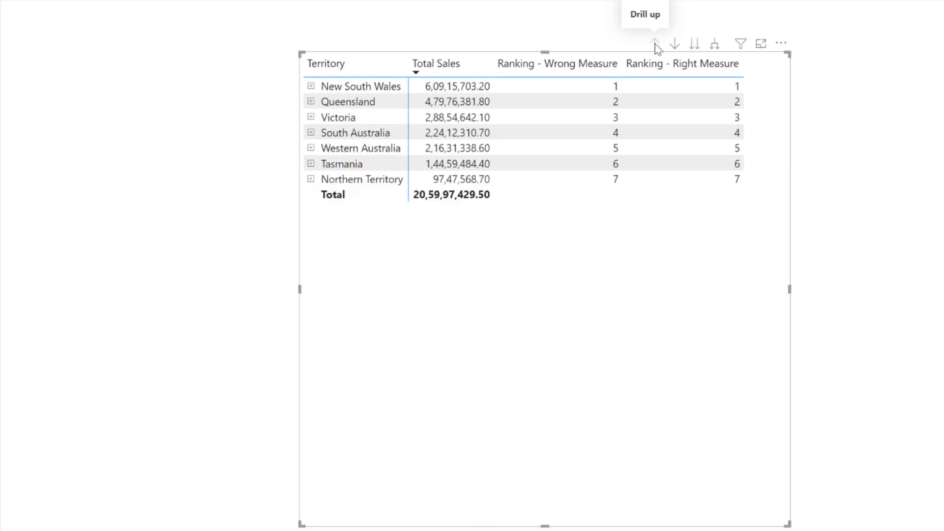